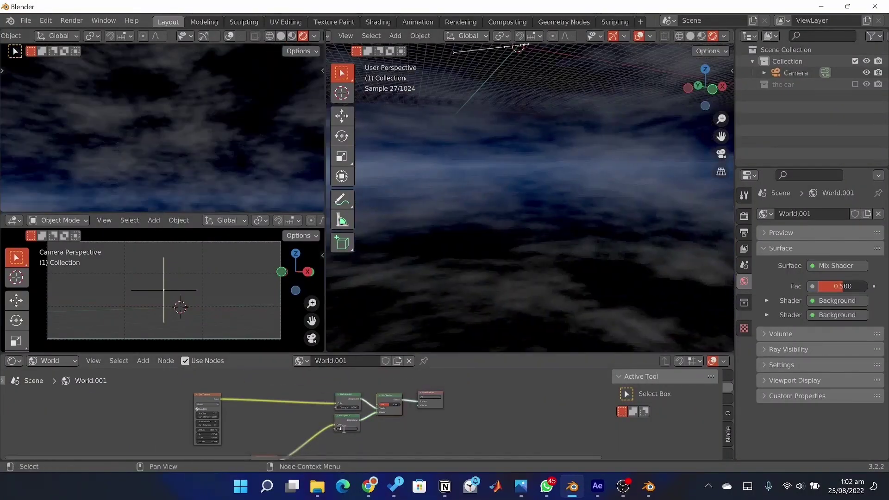
Reposition the Background node in the world shader tree and save the project as Amggg.blend.
scroll(486, 411, up, 3)
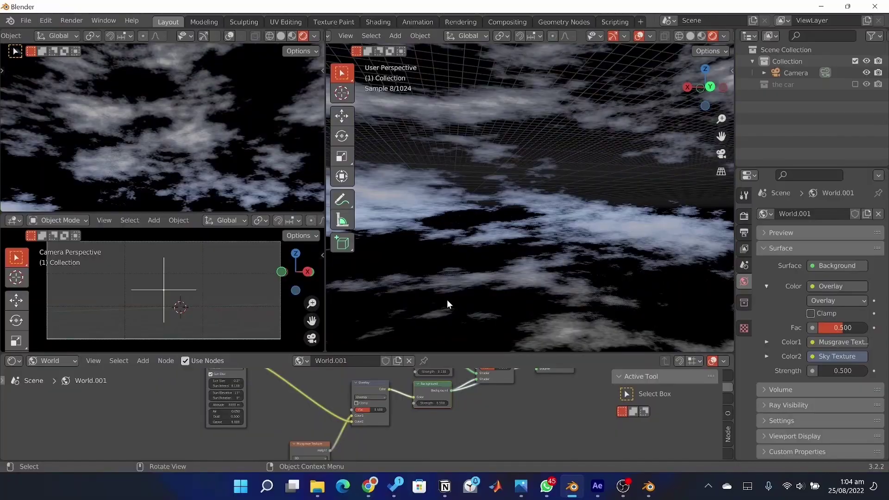
drag(419, 396, 473, 431)
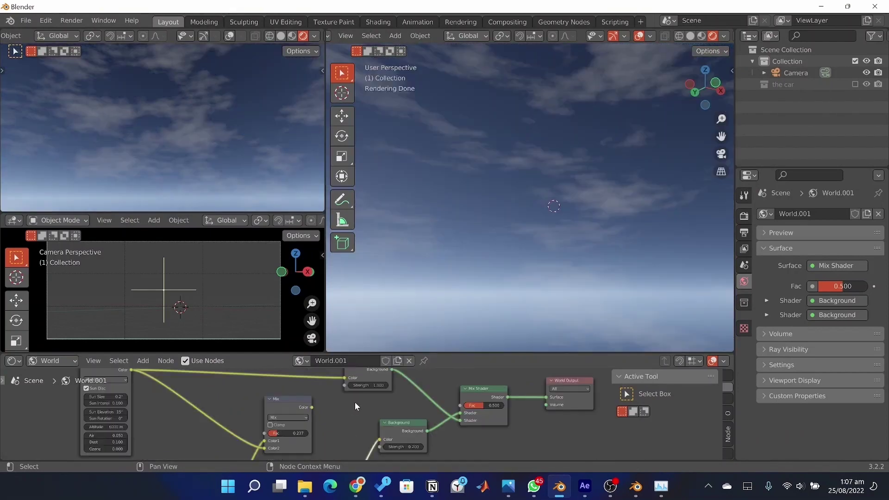
key(ctrl+s)
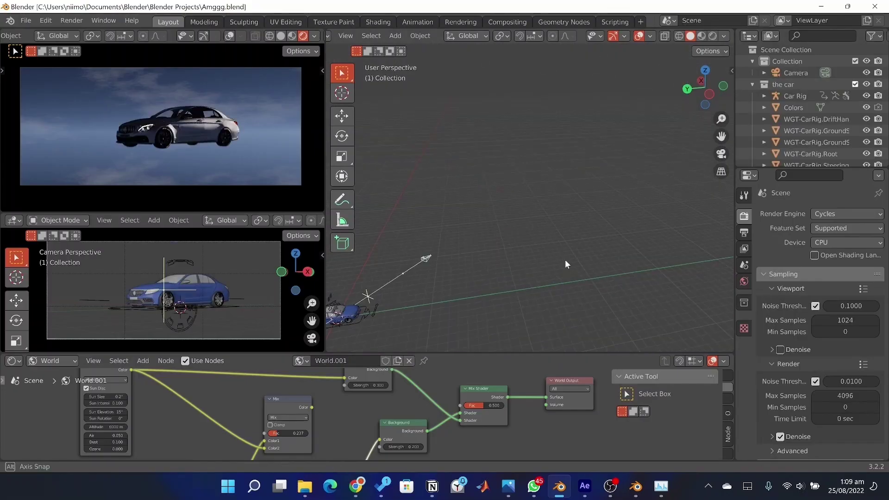
click(855, 96)
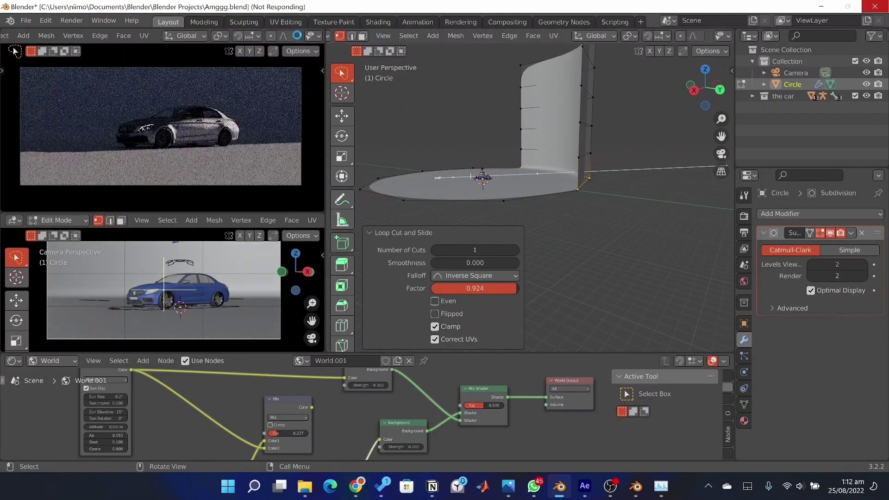
key(KP_0)
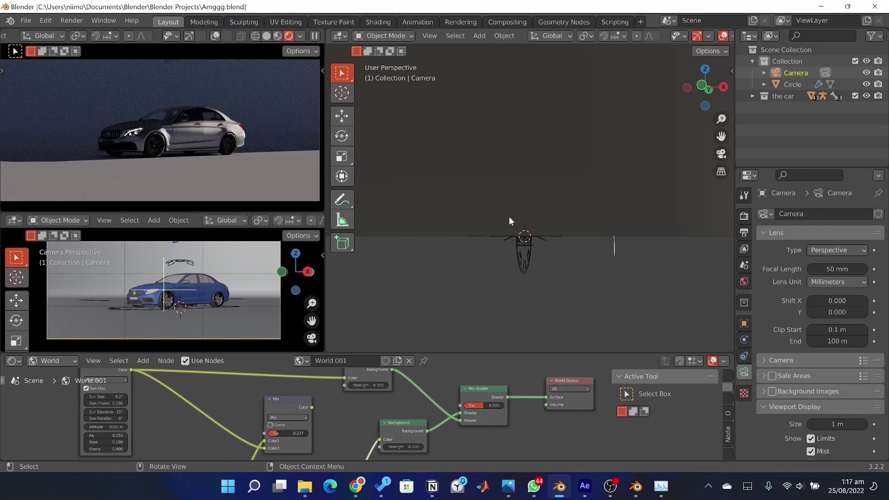
middle_drag(509, 216, 536, 220)
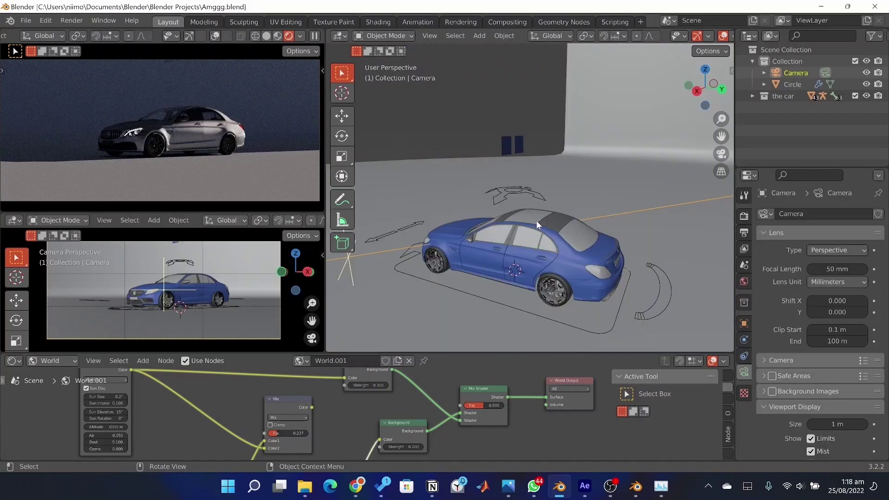
middle_drag(328, 155, 548, 198)
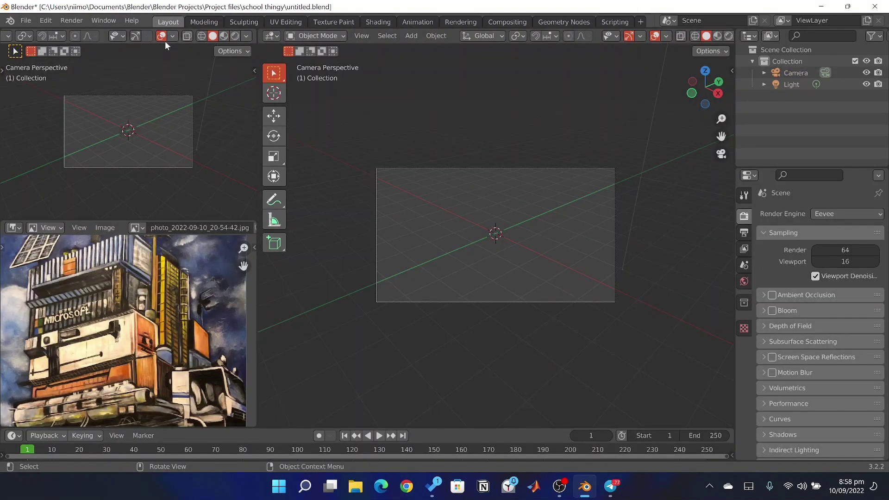
Enlarge the camera preview and extend its viewport downward over the reference image area.
scroll(173, 122, up, 2)
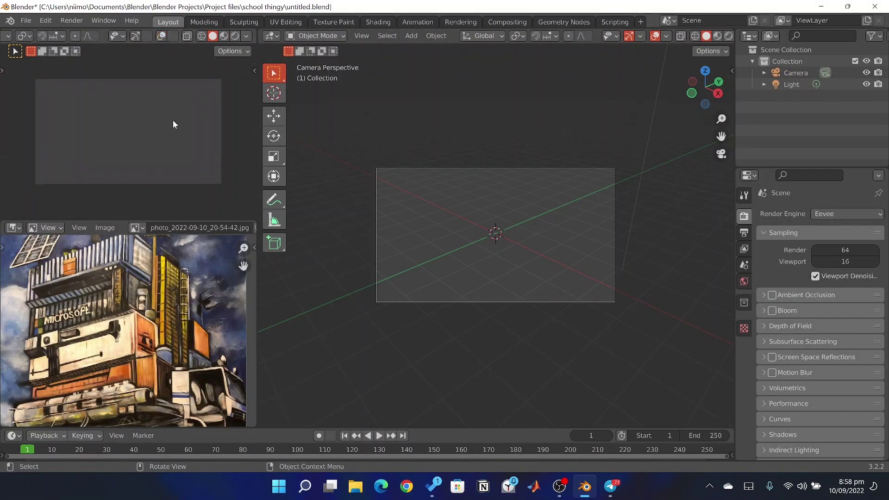
scroll(153, 166, up, 1)
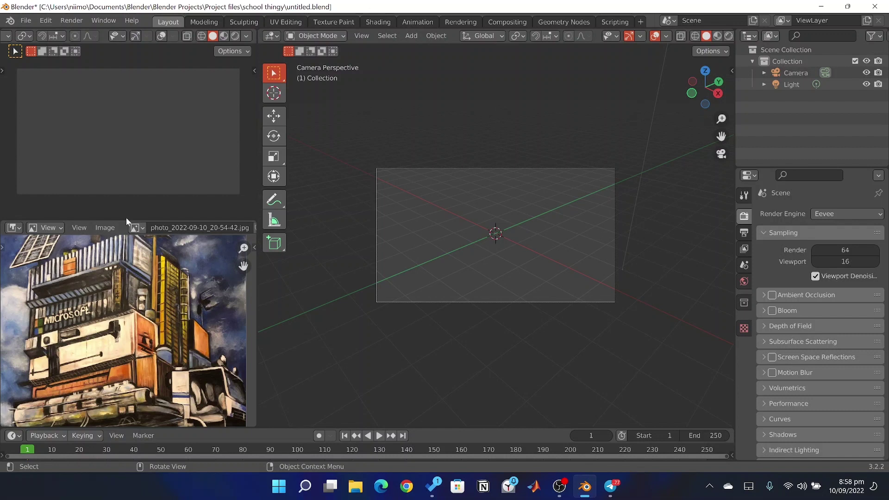
drag(126, 221, 127, 247)
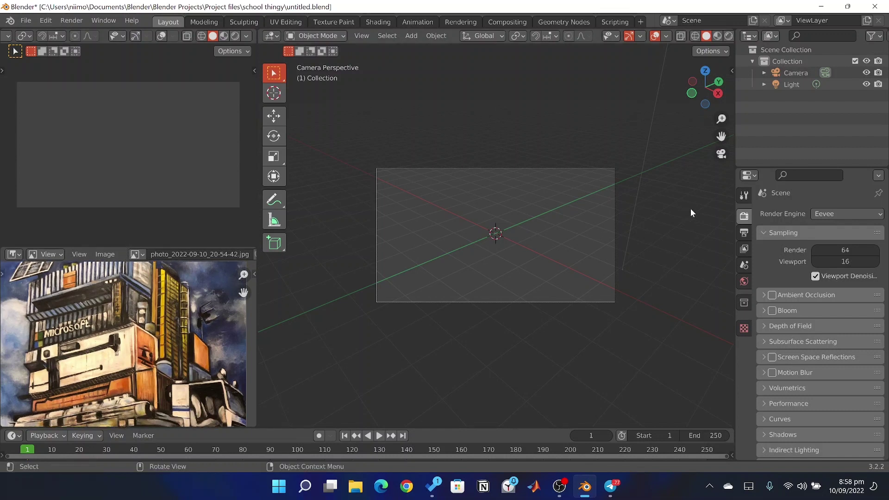
Set the horizontal render resolution to 1080 px in the output settings and refit the preview views.
click(826, 253)
click(744, 233)
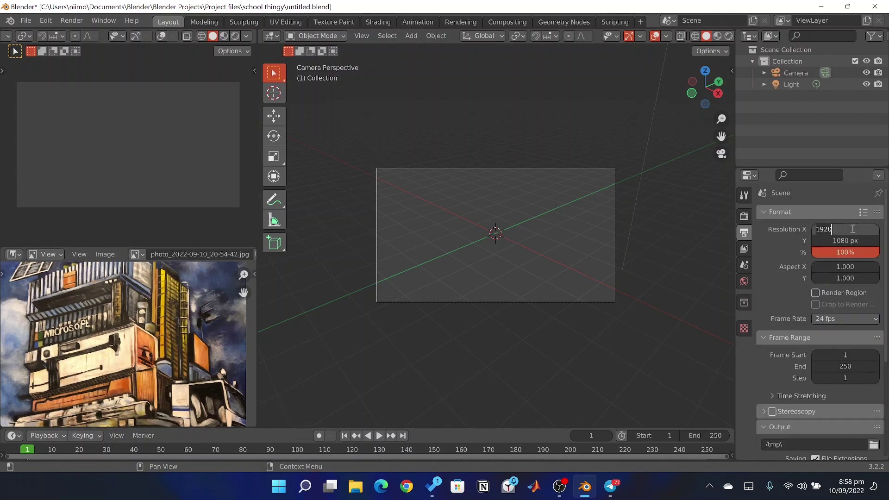
double_click(845, 228)
text(1080)
key(Return)
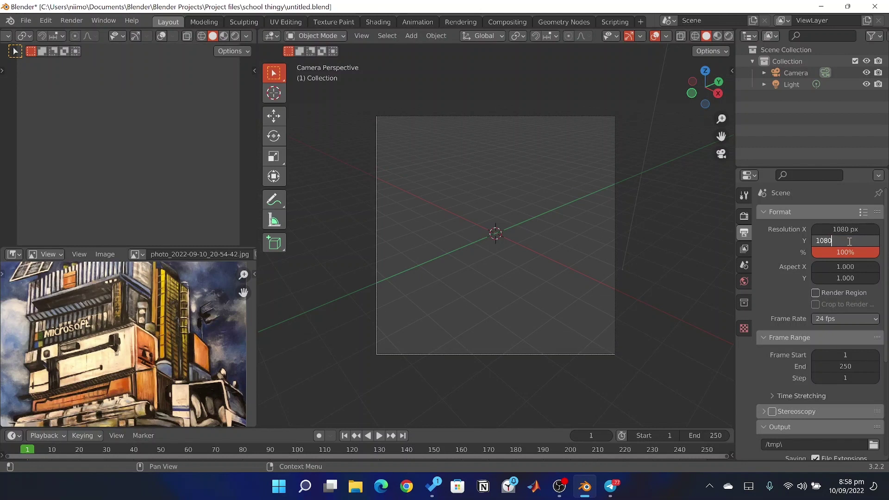
key(Return)
key(Home)
key(Home)
Set the render resolution to 1920 by 1920 px and refit the camera preview and reference image.
click(849, 228)
text(1920)
key(Return)
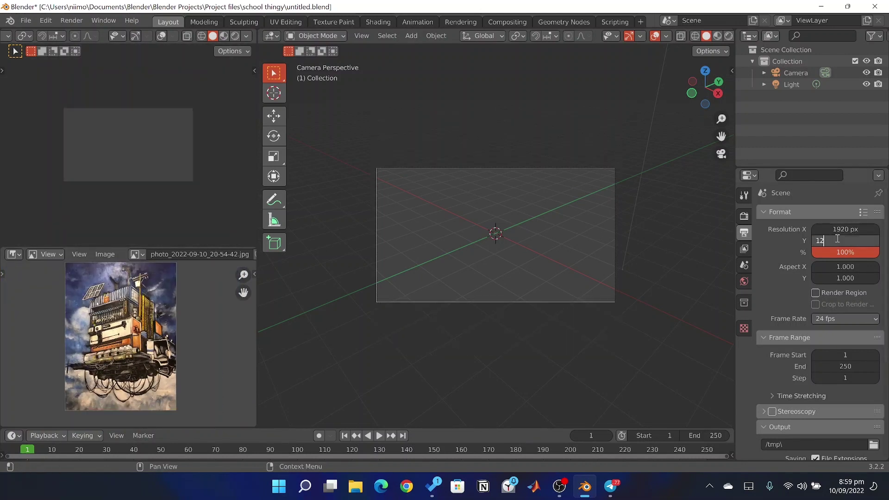
double_click(845, 240)
text(1920)
key(Return)
key(Home)
key(Home)
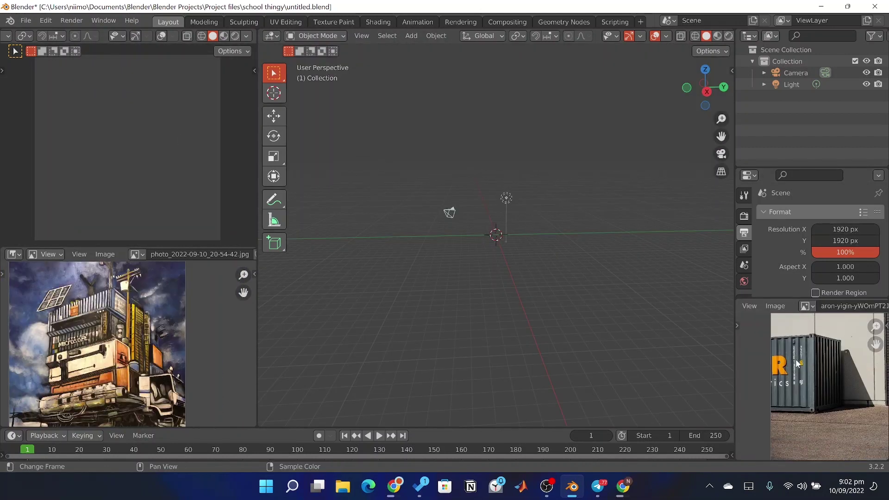
Examine the container reference photo up close and add a mesh primitive as the base for the shipping container.
scroll(796, 361, down, 2)
scroll(796, 361, up, 4)
scroll(796, 359, down, 2)
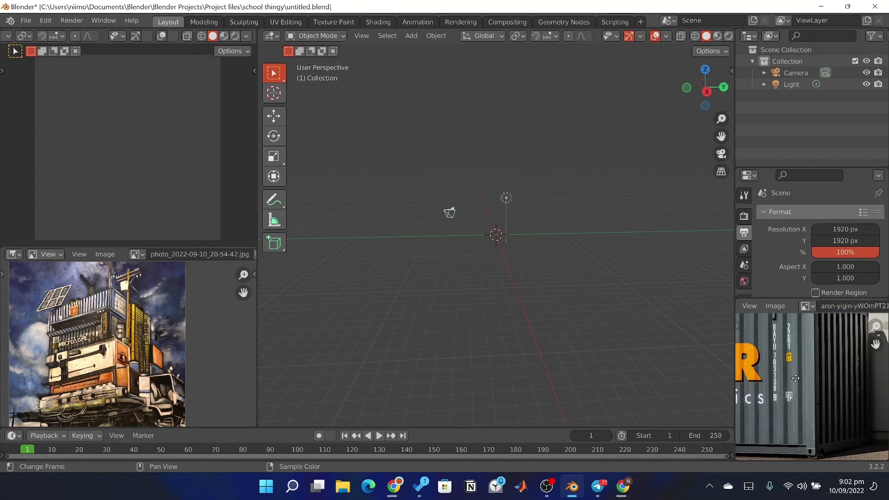
scroll(796, 388, up, 2)
scroll(796, 388, down, 3)
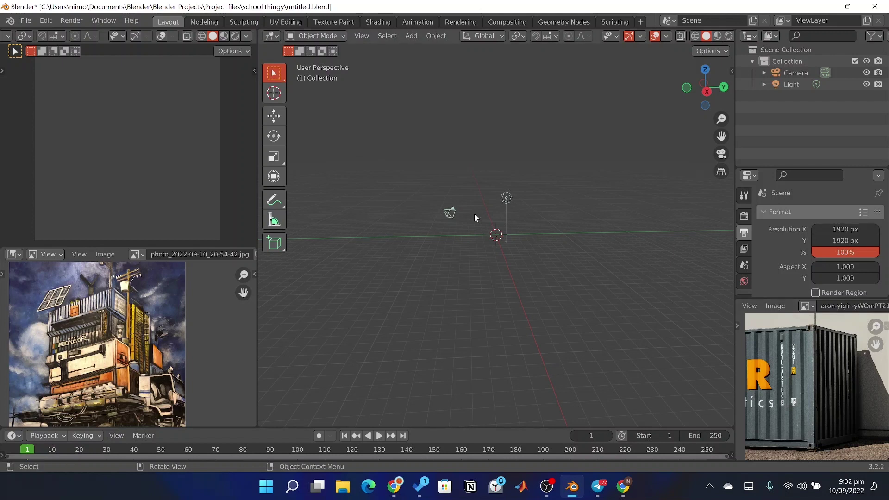
key(shift+a)
mouse_move(413, 234)
click(558, 247)
Switch to Chrome and search Google for "Average container dimensions".
mouse_move(394, 486)
click(396, 428)
click(378, 242)
text(A)
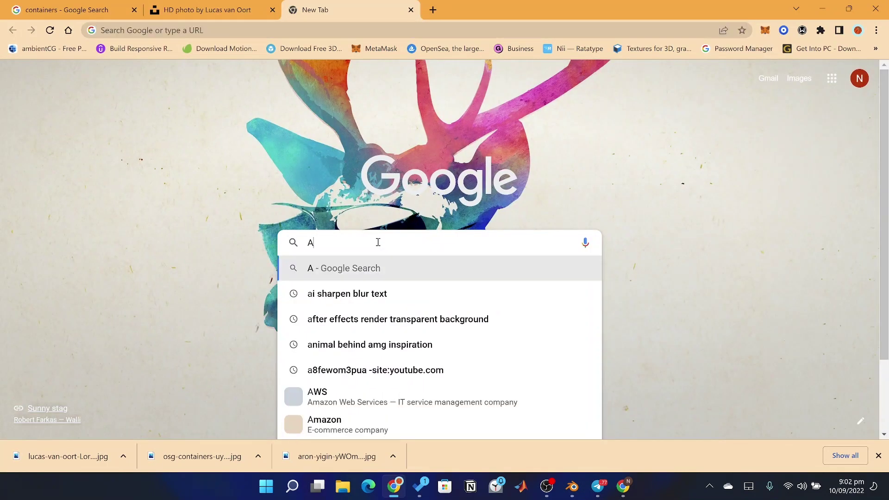
text(verage container dimensions)
key(Return)
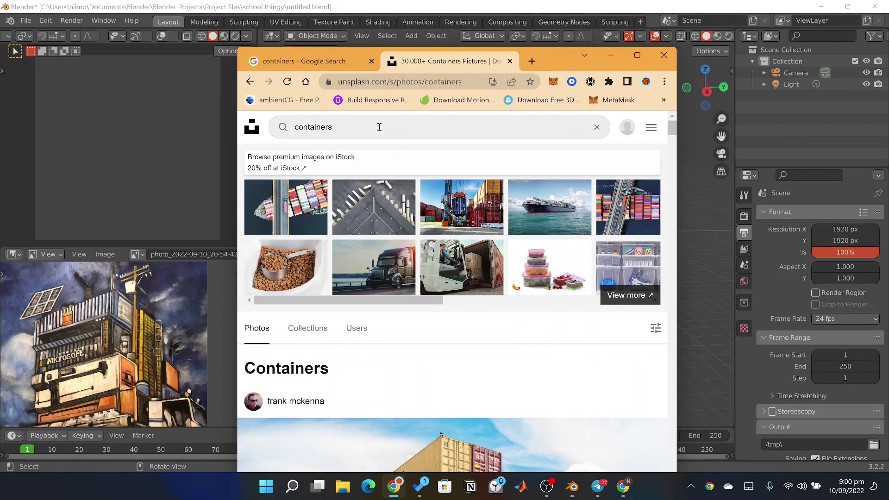
Browse the Unsplash photo results for "containers" in a maximized window to find reference images.
scroll(390, 198, down, 6)
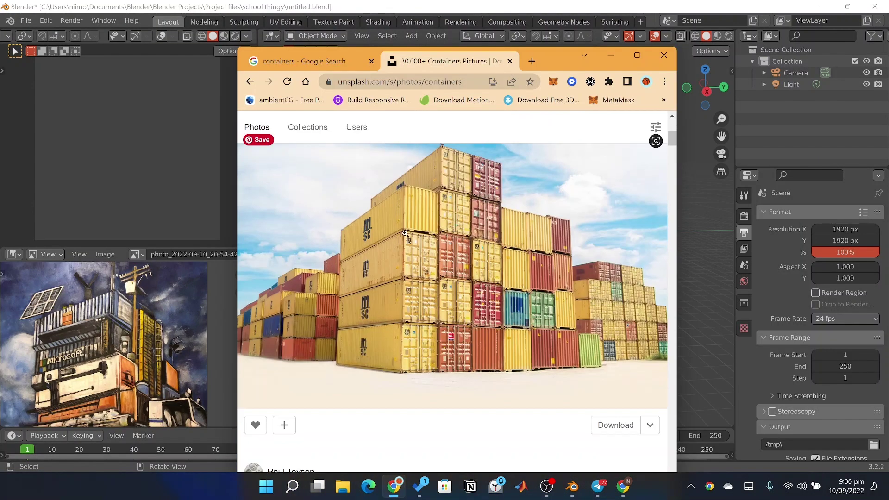
scroll(405, 233, down, 3)
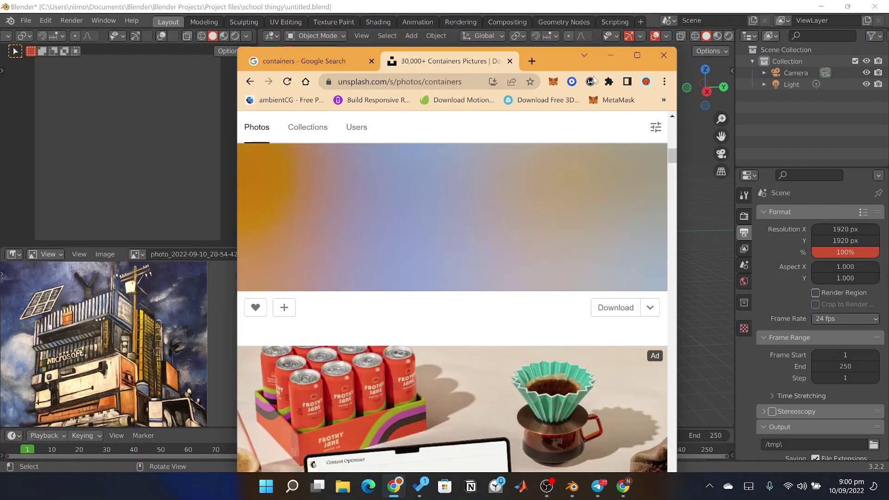
click(637, 56)
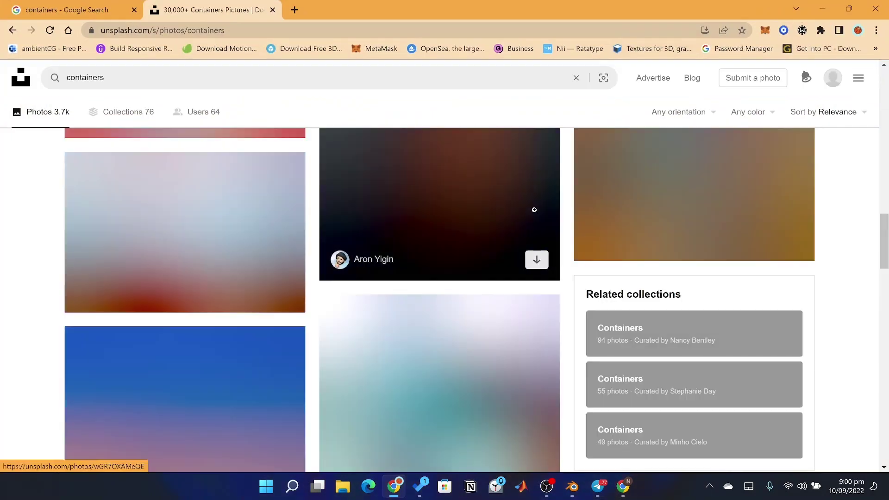
scroll(533, 209, up, 5)
scroll(535, 213, up, 4)
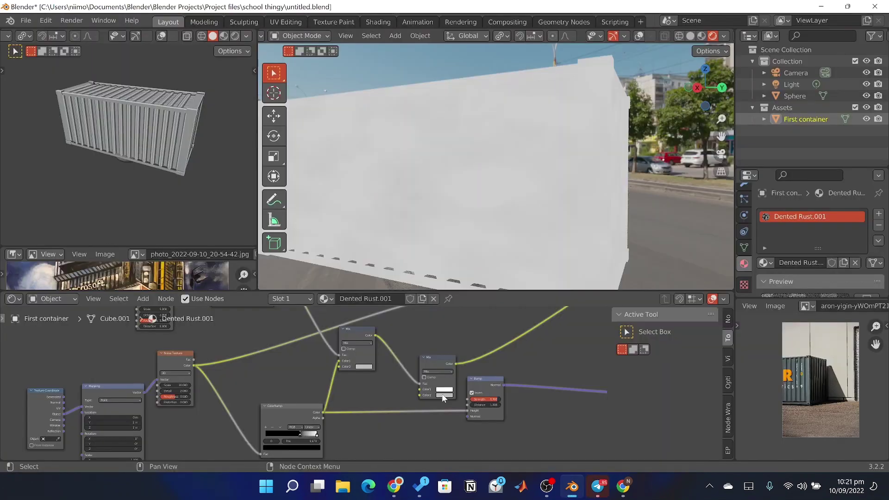
Choose Metal 021 from the PBR library's Metal category and add it to the first container as a 2K-JPG material.
click(653, 338)
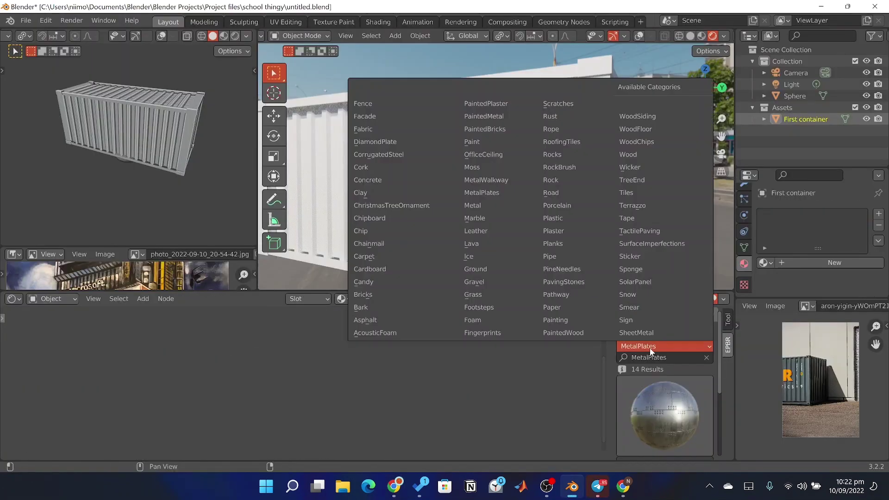
click(665, 415)
scroll(452, 132, up, 3)
scroll(452, 132, up, 5)
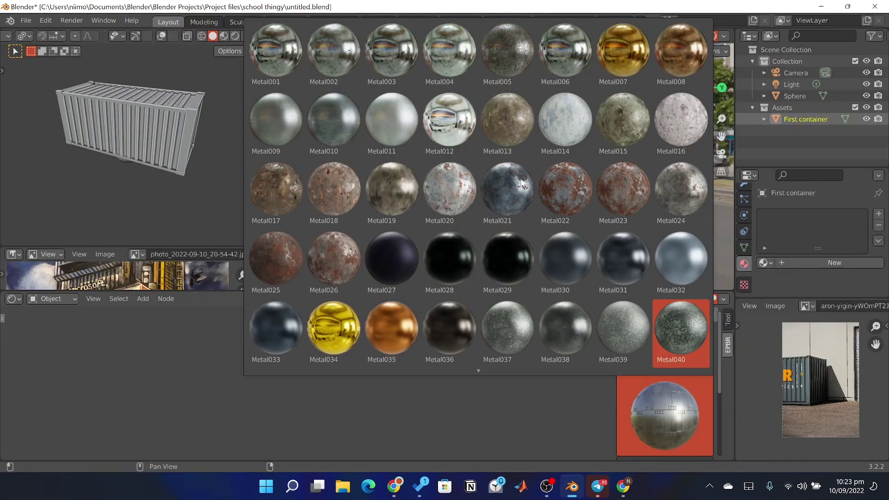
scroll(468, 139, down, 5)
scroll(517, 158, up, 4)
click(518, 158)
scroll(640, 378, down, 3)
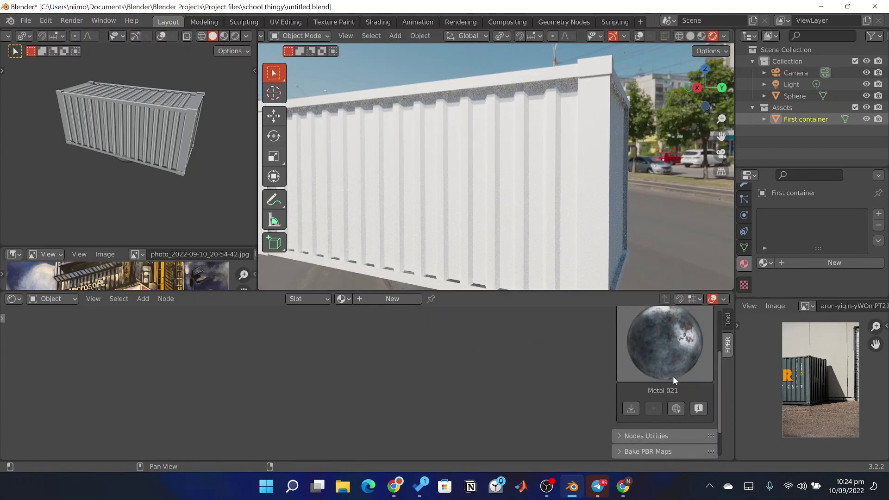
scroll(665, 408, up, 3)
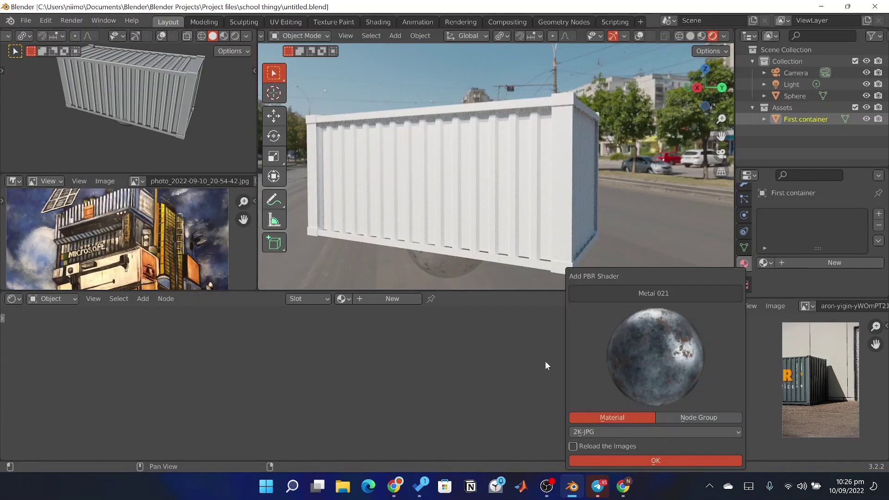
key(Return)
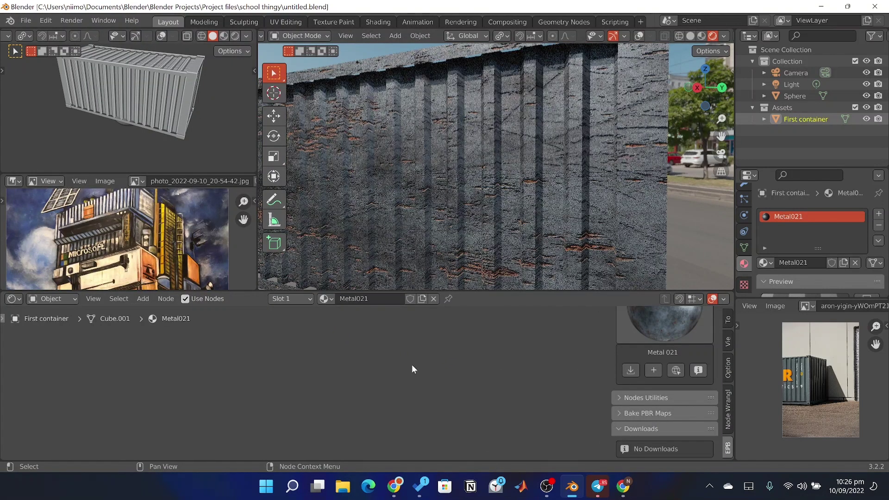
Enter Edit Mode on the first container, select all its geometry and unwrap it with Smart UV Project.
click(301, 36)
click(302, 62)
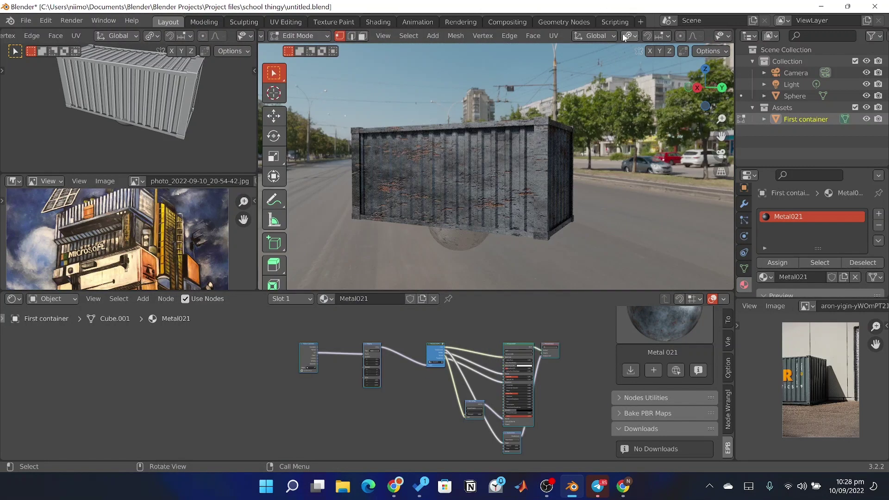
key(a)
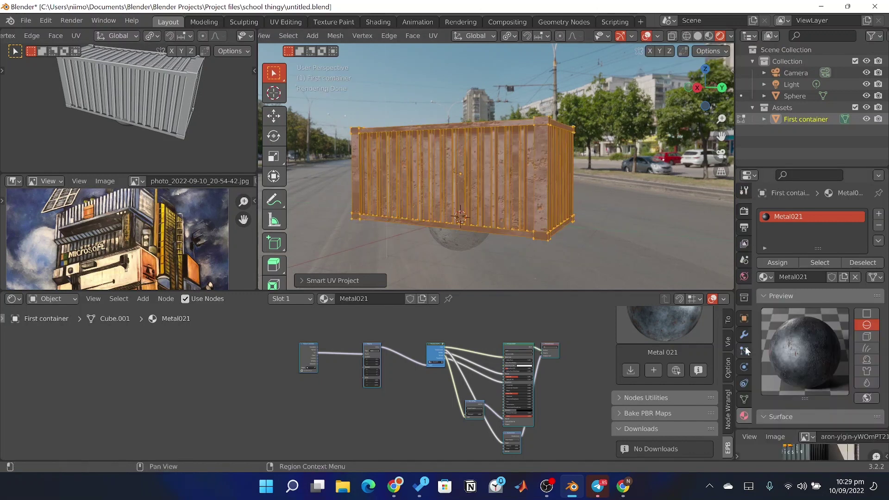
scroll(829, 311, down, 10)
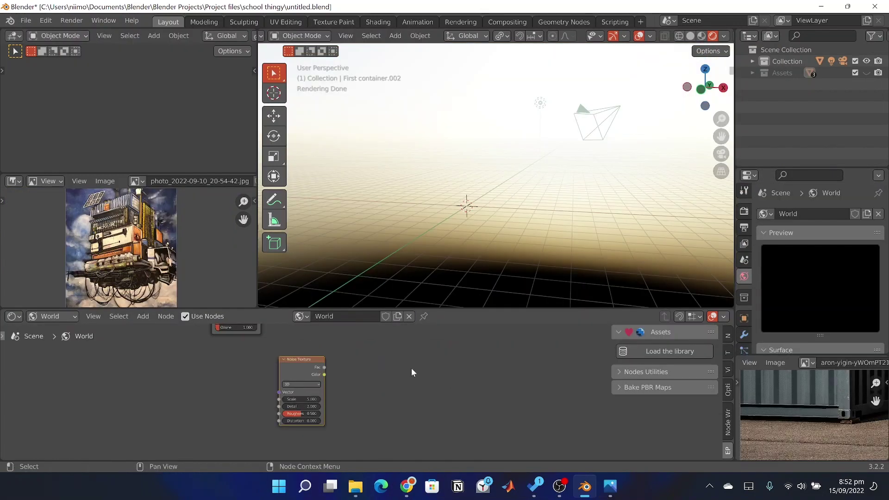
Set the Air value of the world's Nishita Sky Texture node to 0.
scroll(411, 369, up, 3)
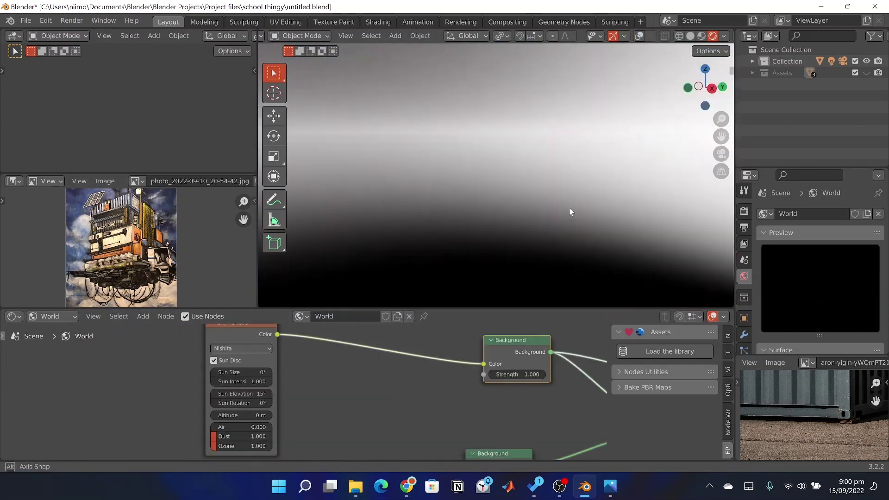
double_click(237, 427)
text(0)
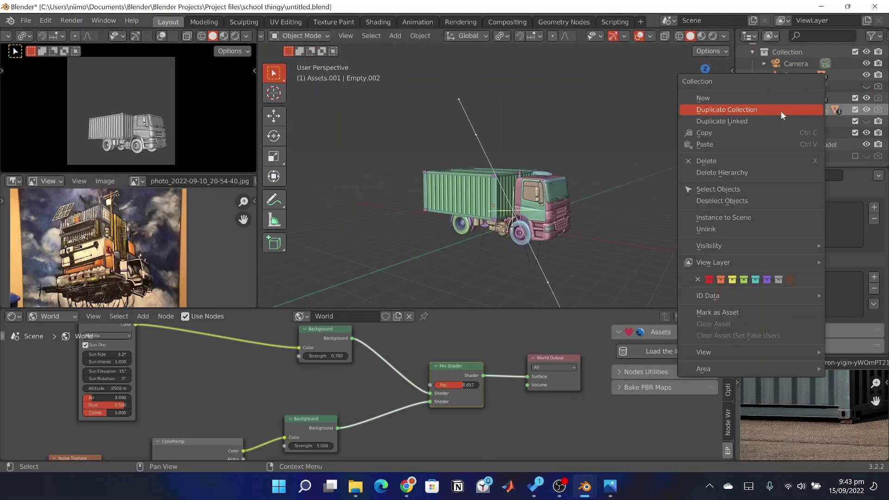
Duplicate the selected container collection and move the copy along the Z axis.
click(781, 111)
key(g)
key(z)
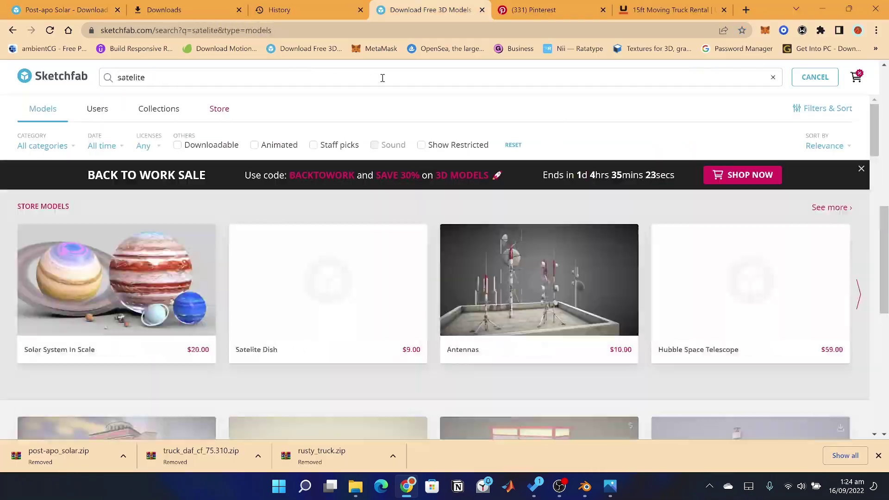
scroll(382, 278, down, 20)
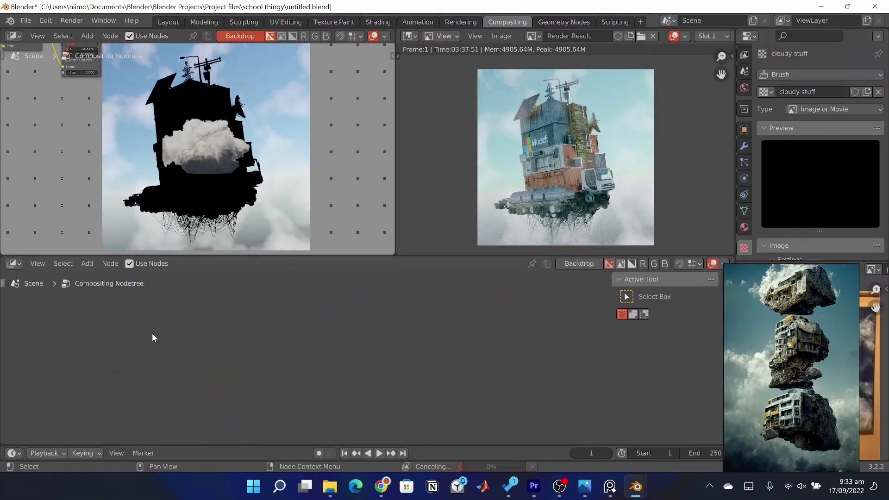
drag(214, 381, 199, 380)
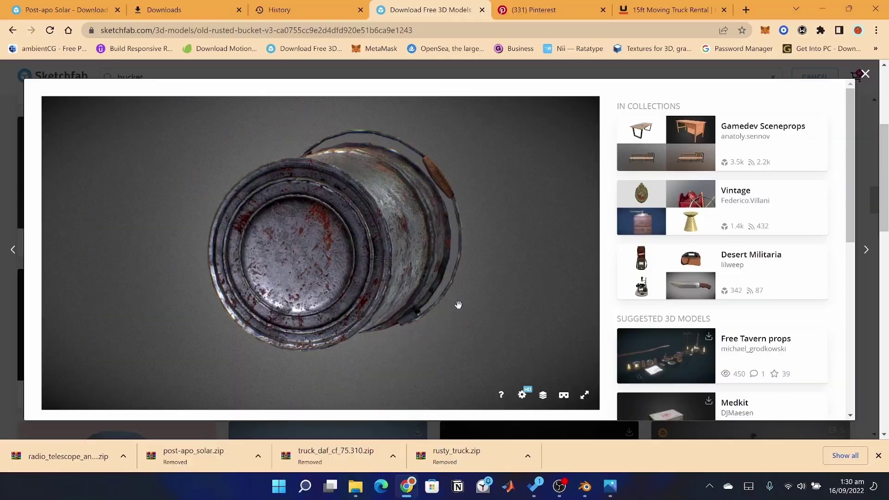
Examine the old rusted bucket model on Sketchfab and browse Google Lens results similar to the reference painting, closing the Evermotion article.
scroll(459, 272, down, 5)
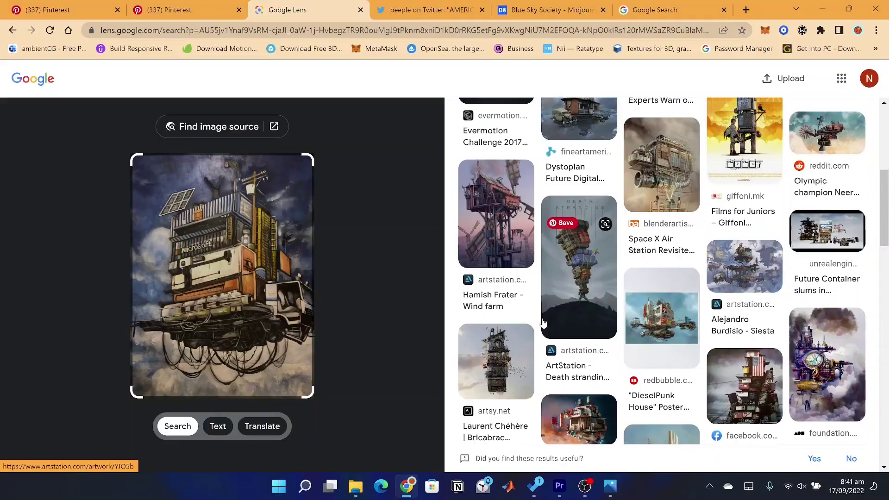
scroll(544, 323, up, 6)
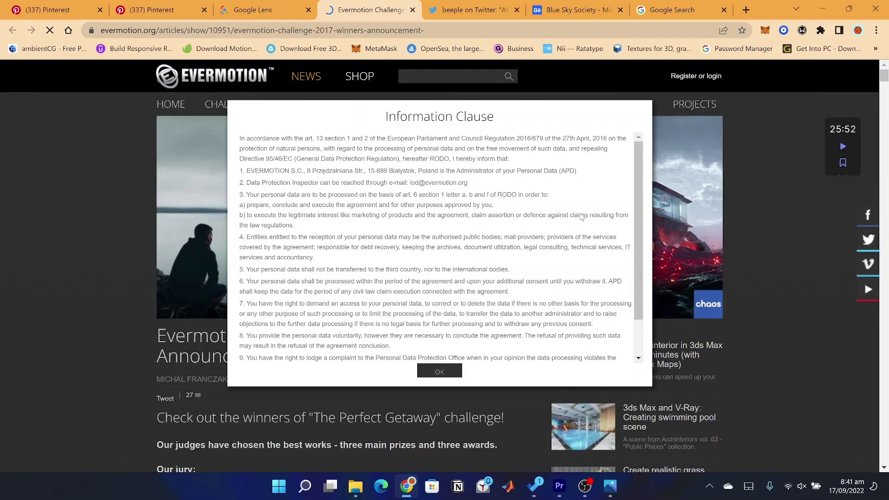
key(ctrl+w)
scroll(543, 323, up, 4)
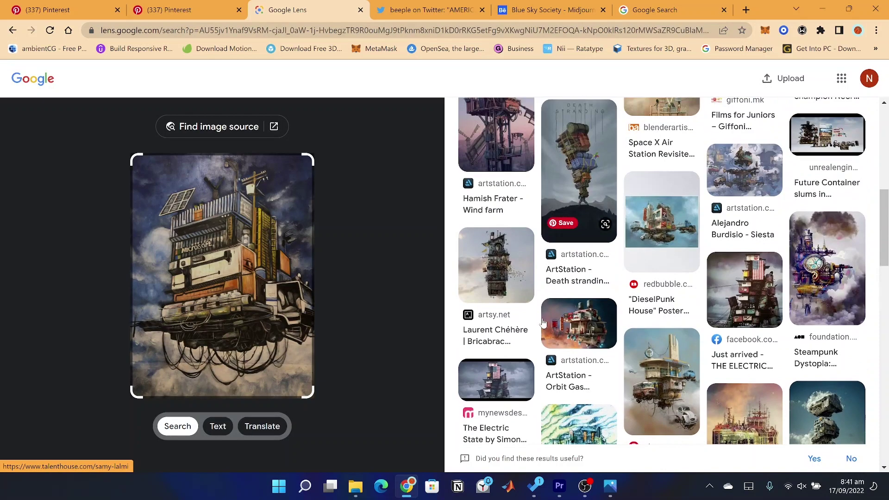
Reopen the Evermotion Challenge article and the Behance Blue Sky Society gallery, and open one of its stacked floating-rock images.
key(ctrl+shift+t)
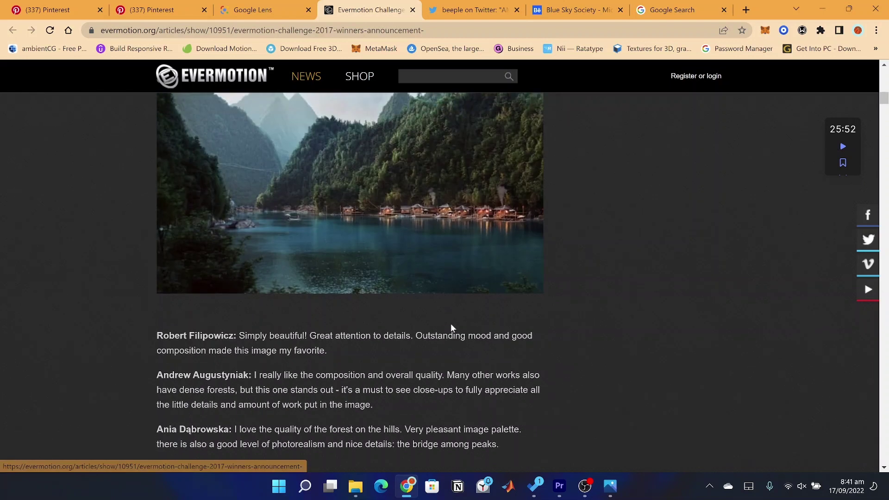
key(ctrl+shift+t)
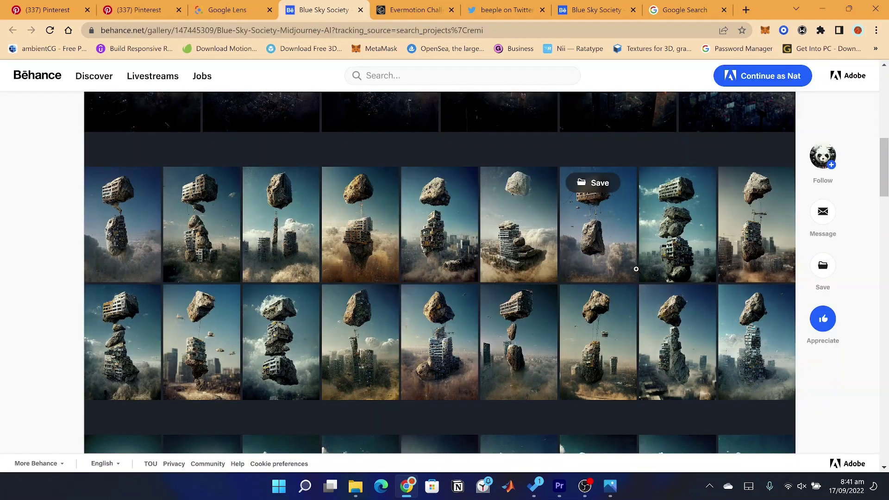
click(684, 251)
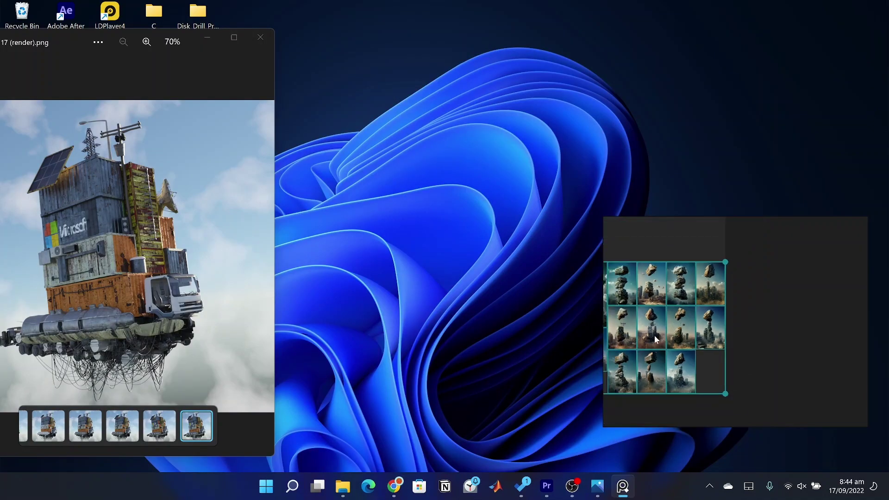
Reposition and zoom the board of floating-rock reference images in the reference viewer.
drag(654, 335, 776, 354)
scroll(777, 354, up, 3)
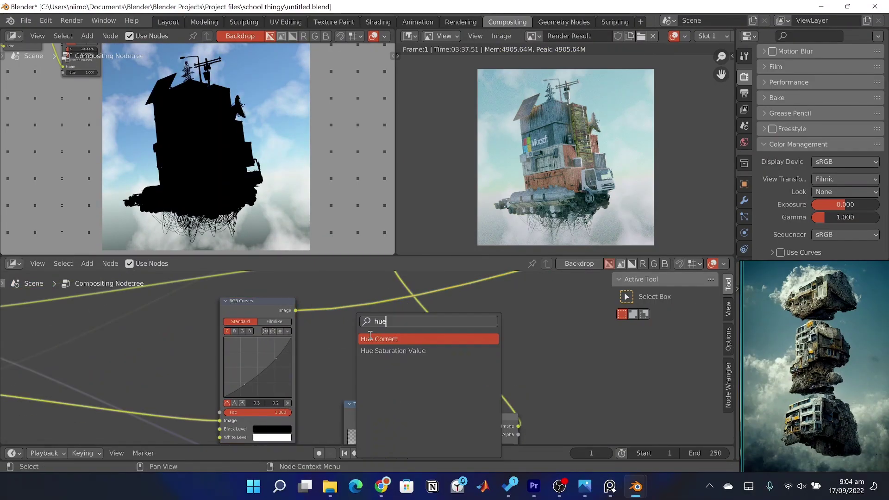
Switch to Blender's compositor and search for "hue" among the nodes that can be added to the node tree.
key(shift+a)
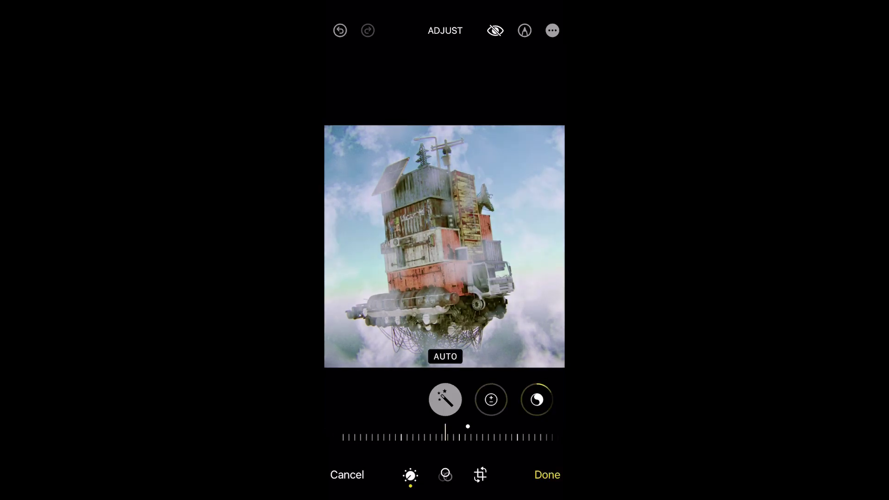
Switch to the phone's photo editor and adjust the render's tonal settings, including Highlights.
drag(537, 399, 398, 399)
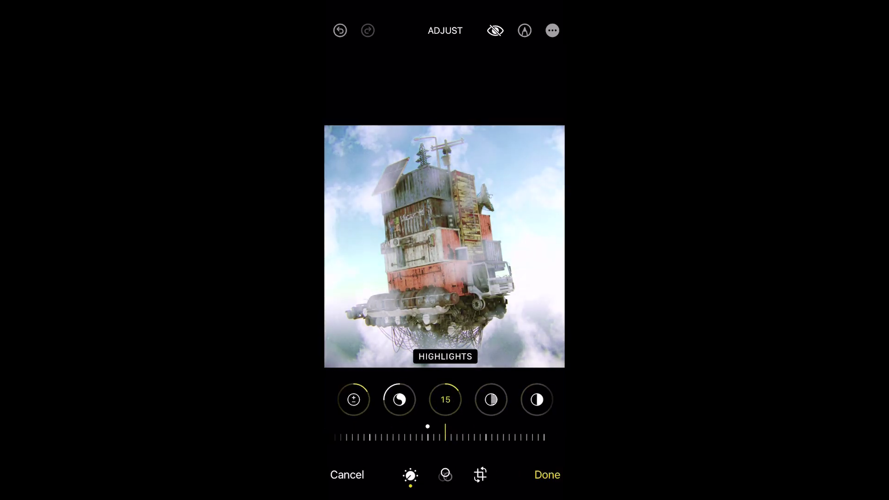
drag(444, 435, 475, 435)
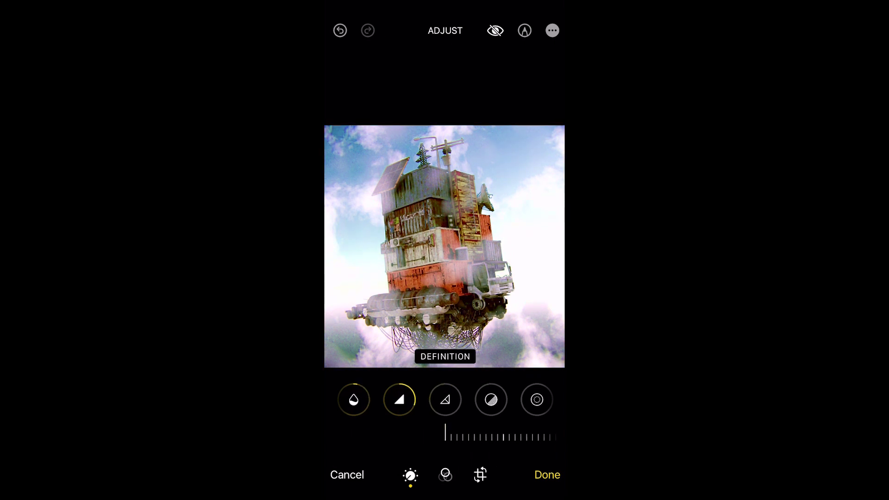
click(491, 399)
Go through the photo filters past Vivid Warm and apply a cooler-toned one to the render.
click(445, 474)
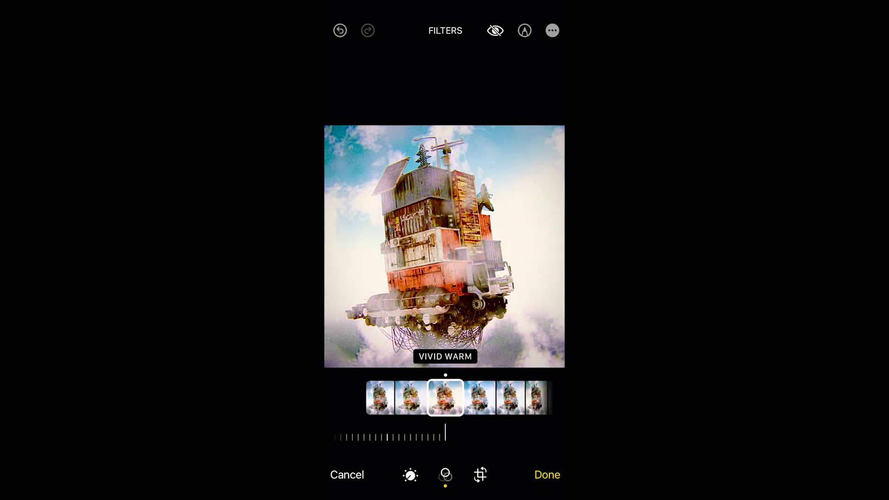
mouse_move(510, 398)
mouse_down()
mouse_move(282, 398)
mouse_move(444, 398)
mouse_up()
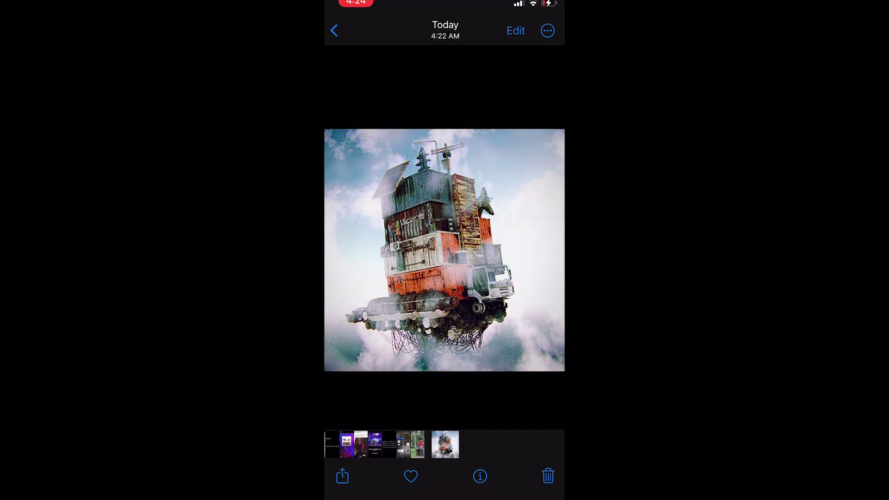